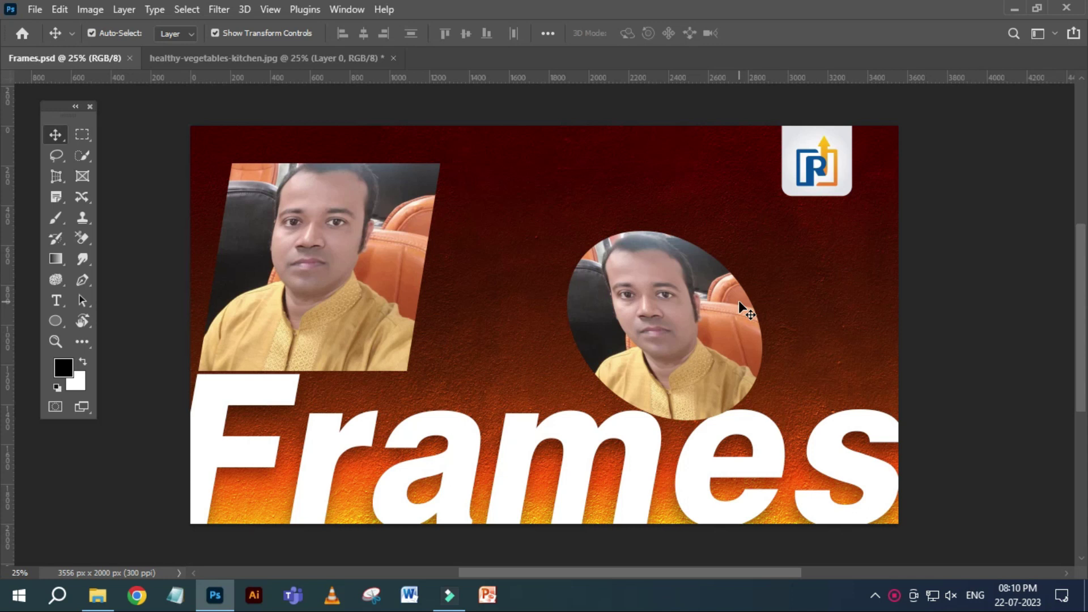
- Make the healthy-vegetables-kitchen.jpg photo the active document instead of the Frames sample
click(84, 180)
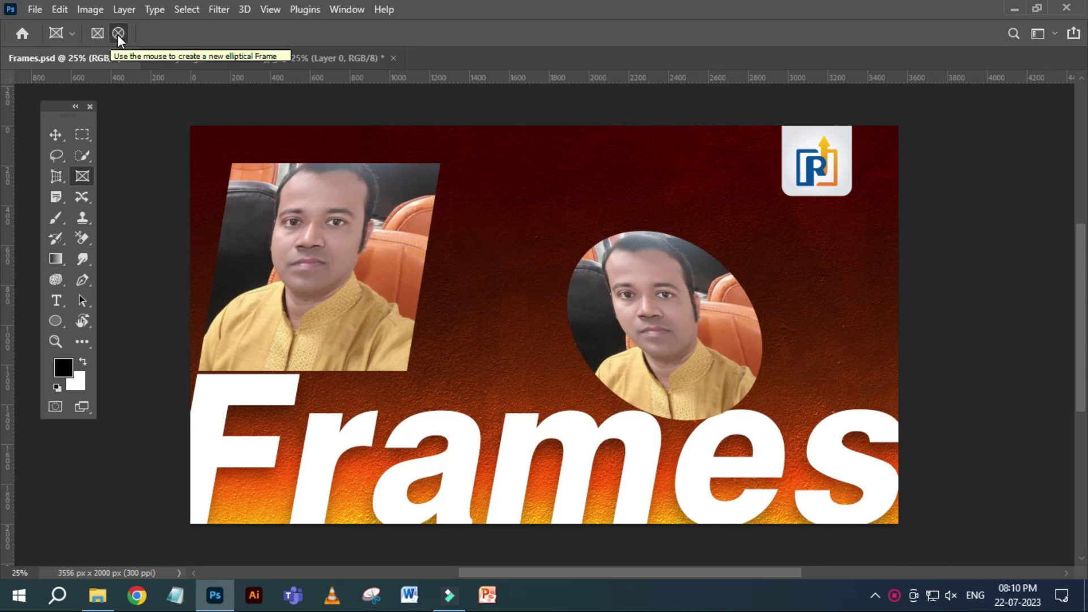
click(55, 135)
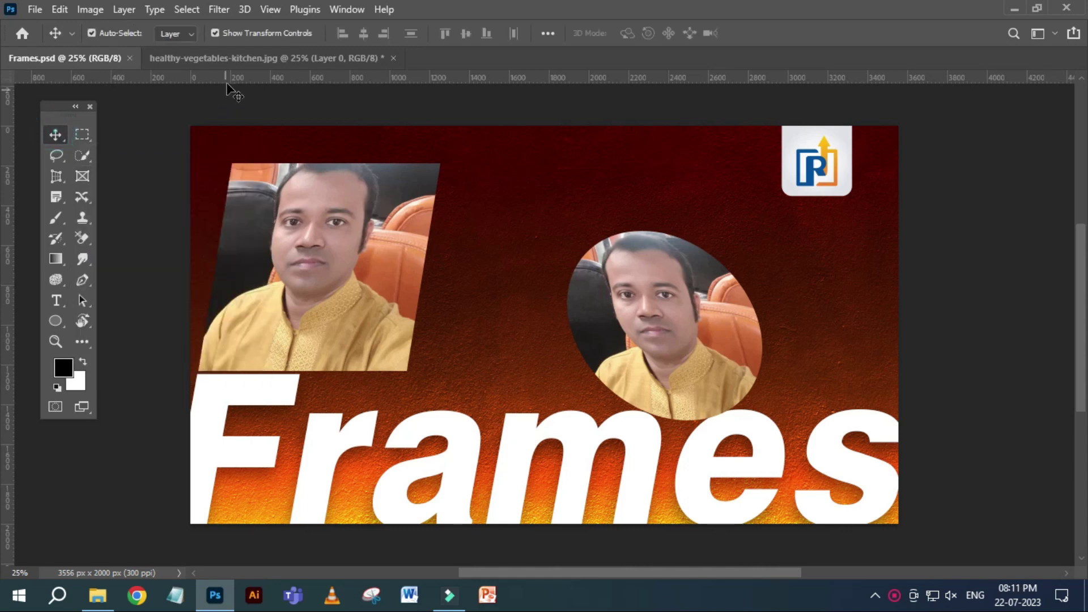
click(210, 60)
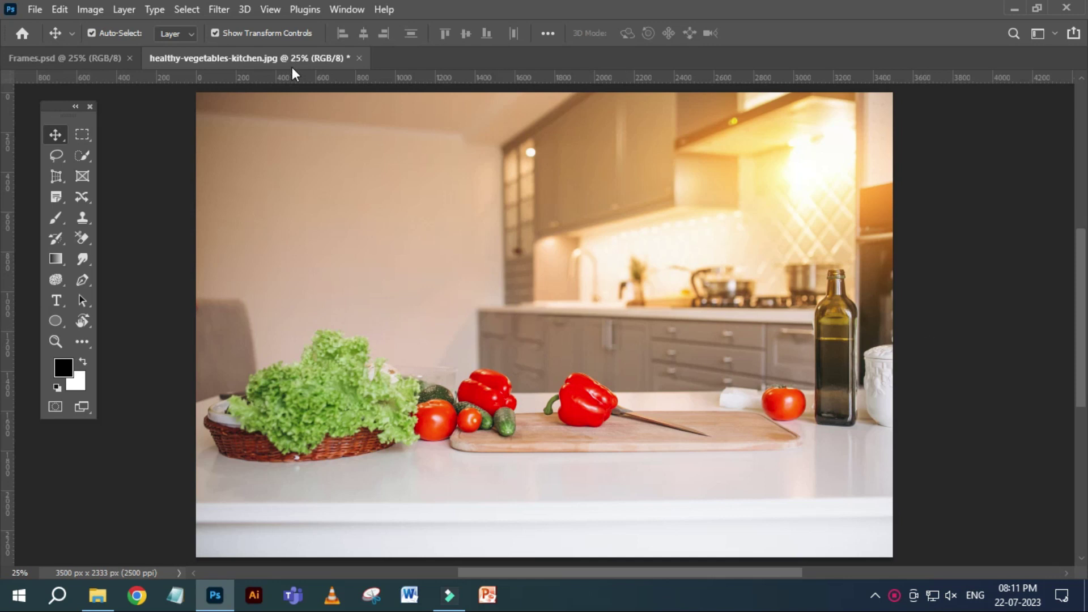
- Show the Layers panel, select the photo's Layer 0, and ready the Frame tool
click(346, 9)
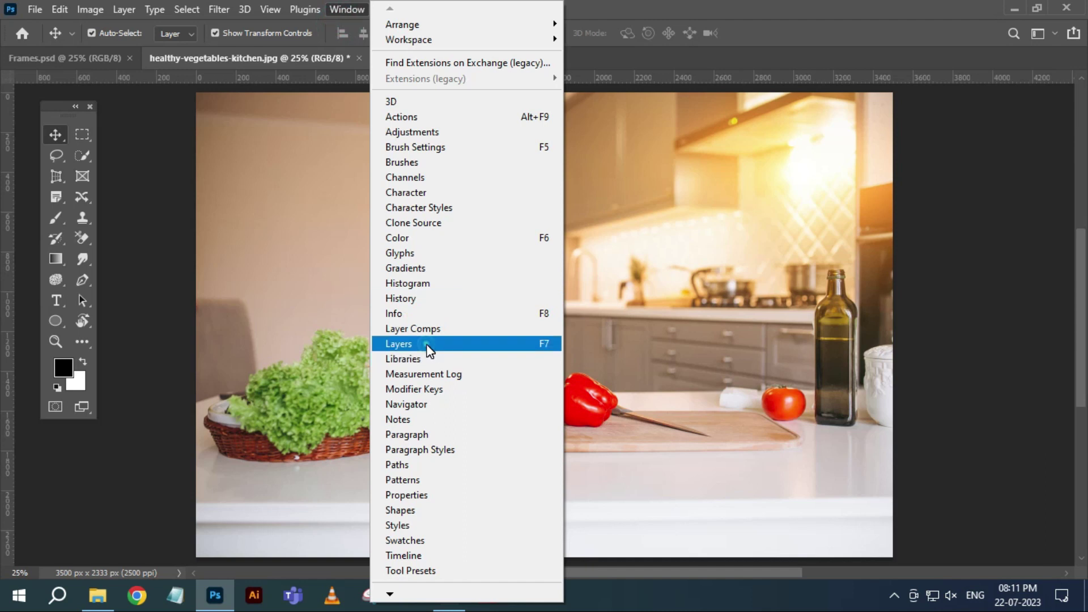
click(429, 347)
click(958, 242)
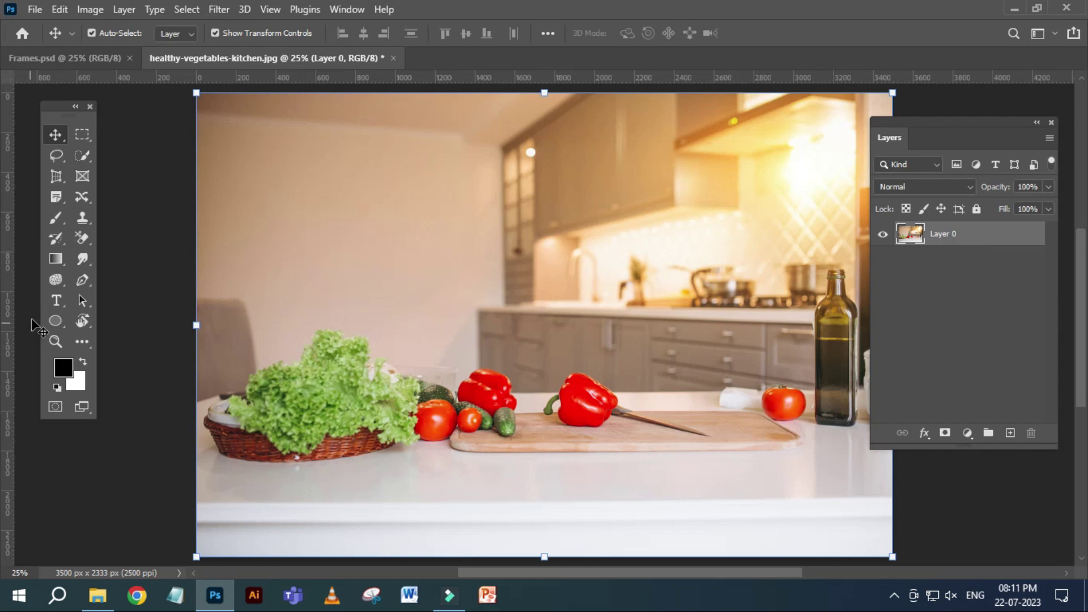
click(82, 177)
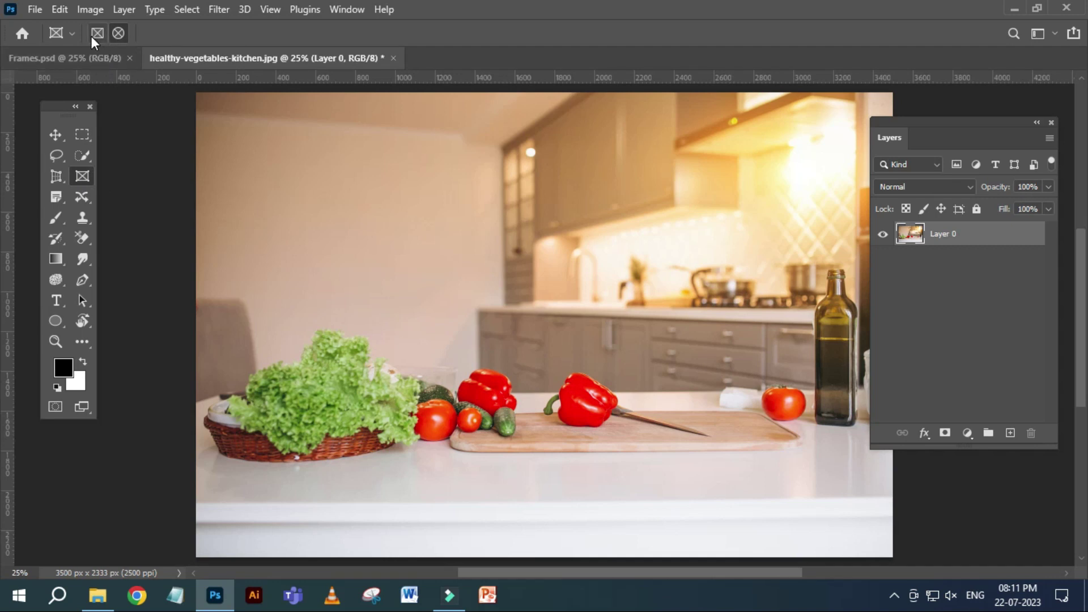
- Draw a rectangular frame over the peppers and drop Layer 0 into Frame 1
click(96, 34)
drag(435, 302, 640, 467)
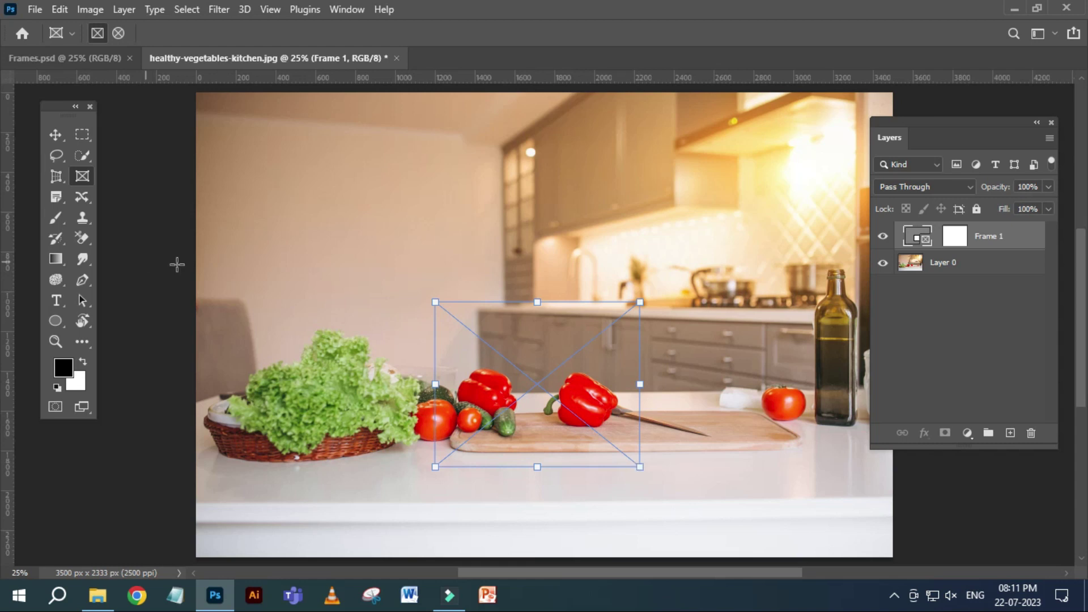
click(55, 135)
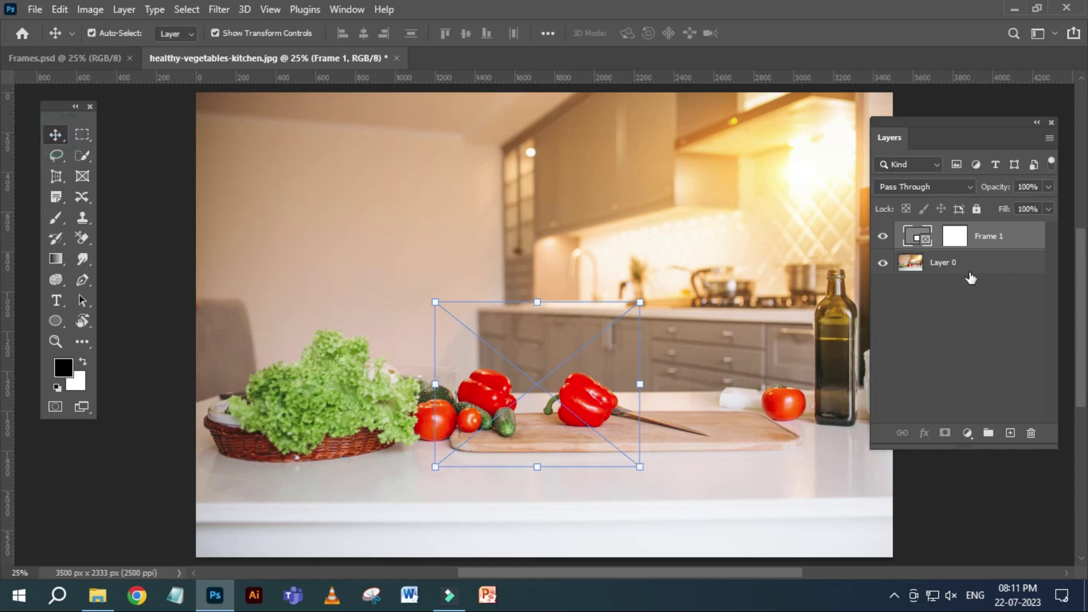
click(948, 294)
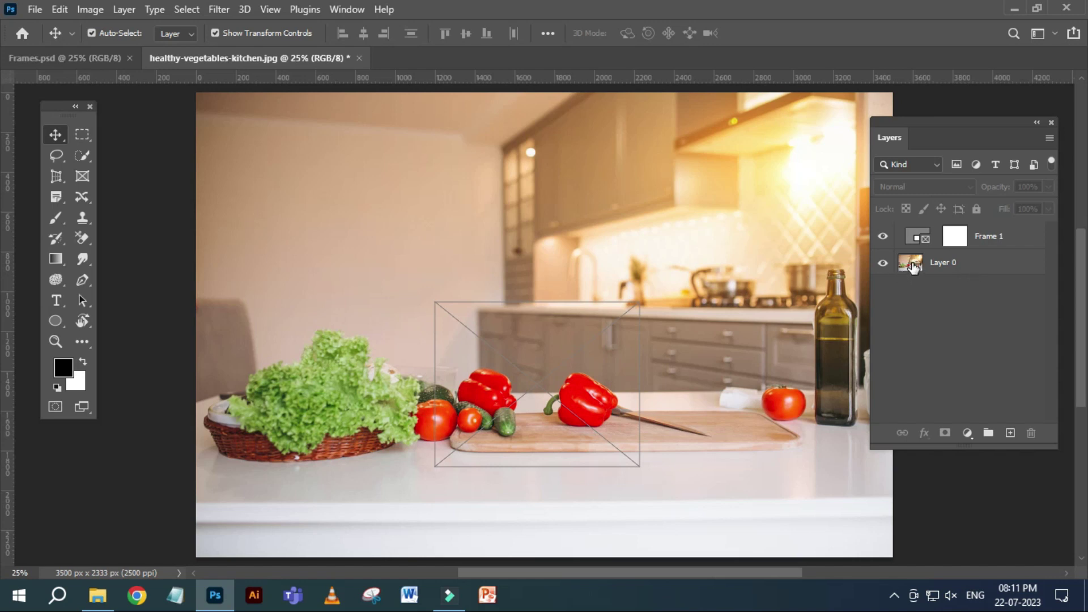
drag(912, 266, 918, 239)
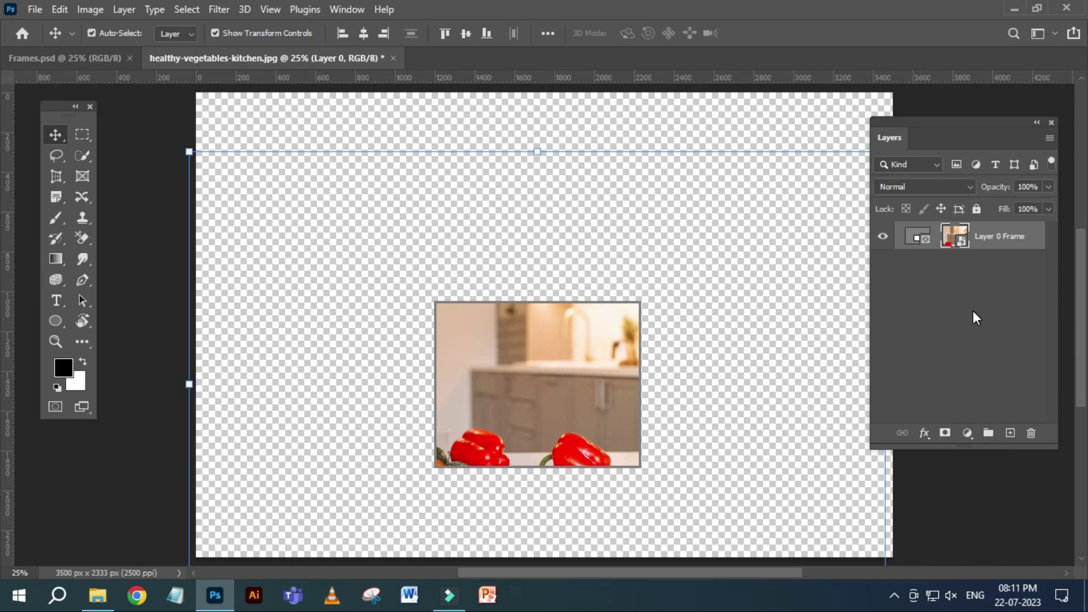
click(959, 510)
click(573, 405)
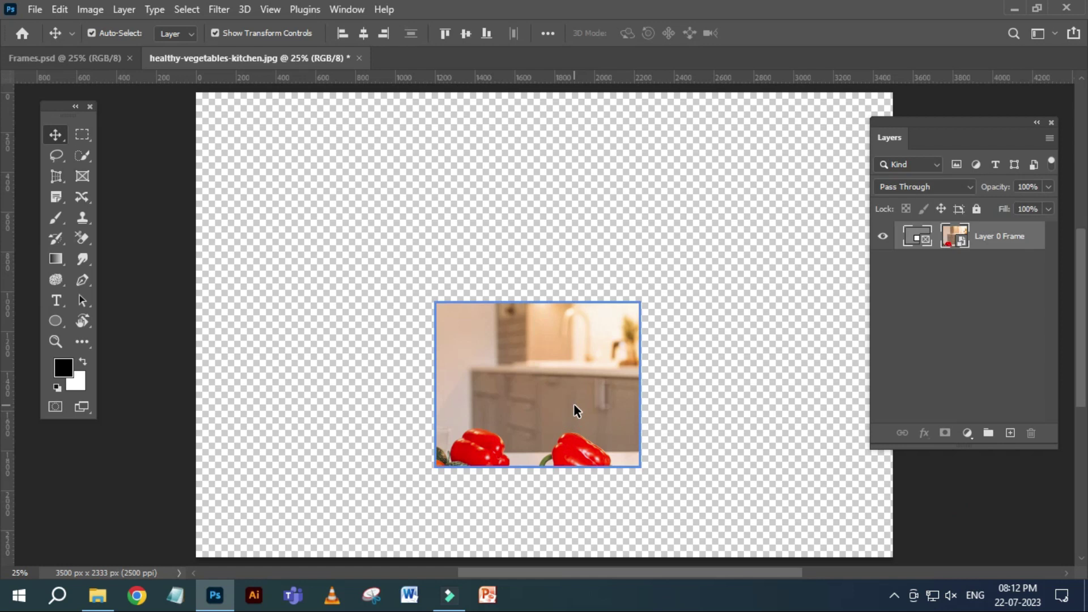
click(999, 331)
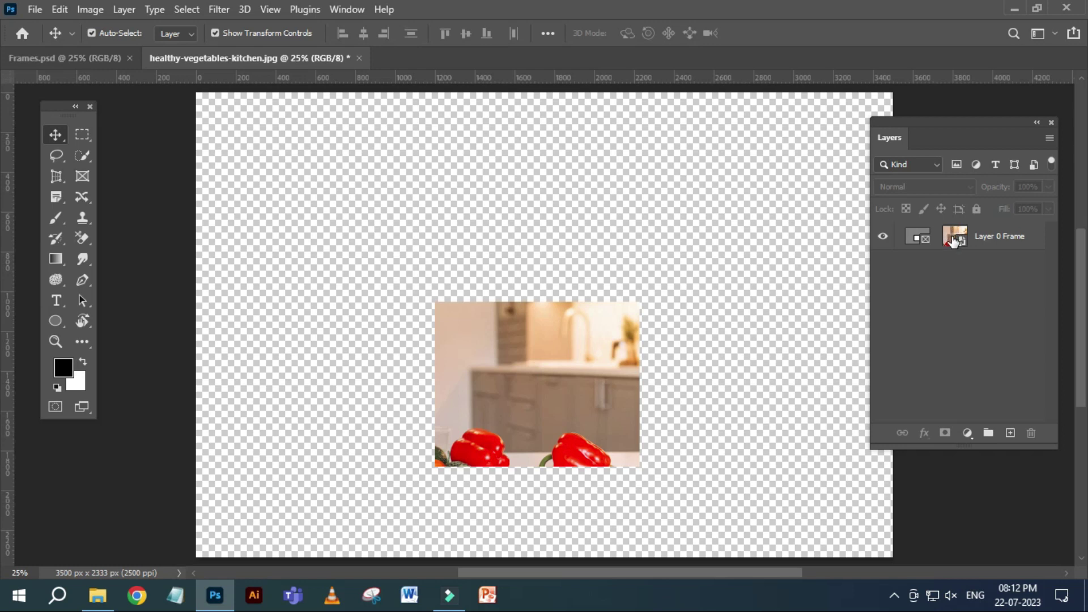
click(953, 241)
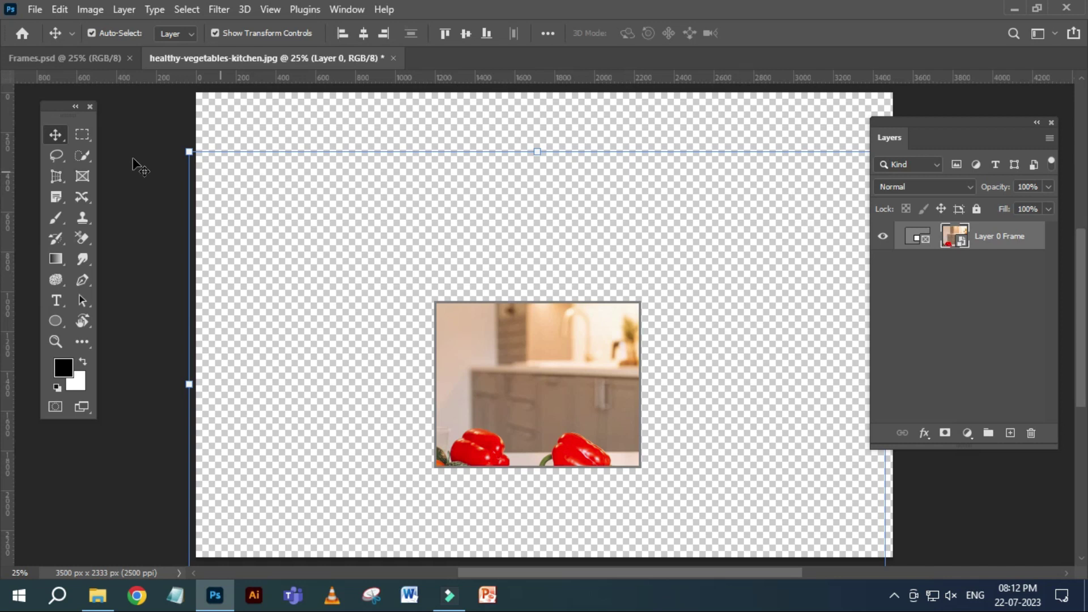
click(55, 134)
click(128, 136)
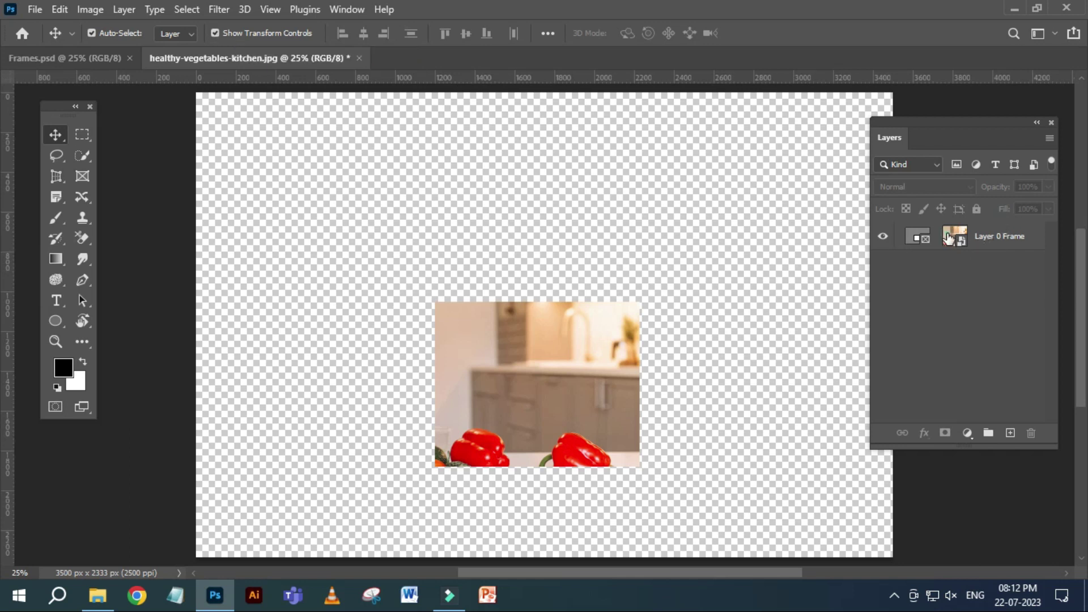
click(964, 240)
- Scale down and shift the photo inside the frame to show peppers and cutting board, then commit
drag(538, 150, 532, 263)
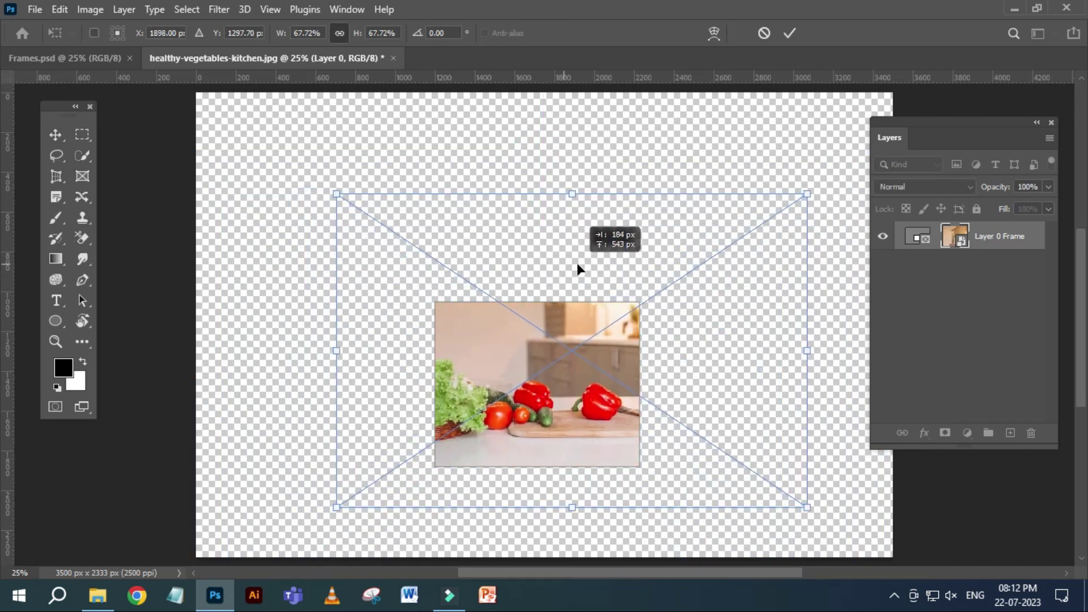
drag(532, 263, 593, 272)
drag(589, 204, 589, 264)
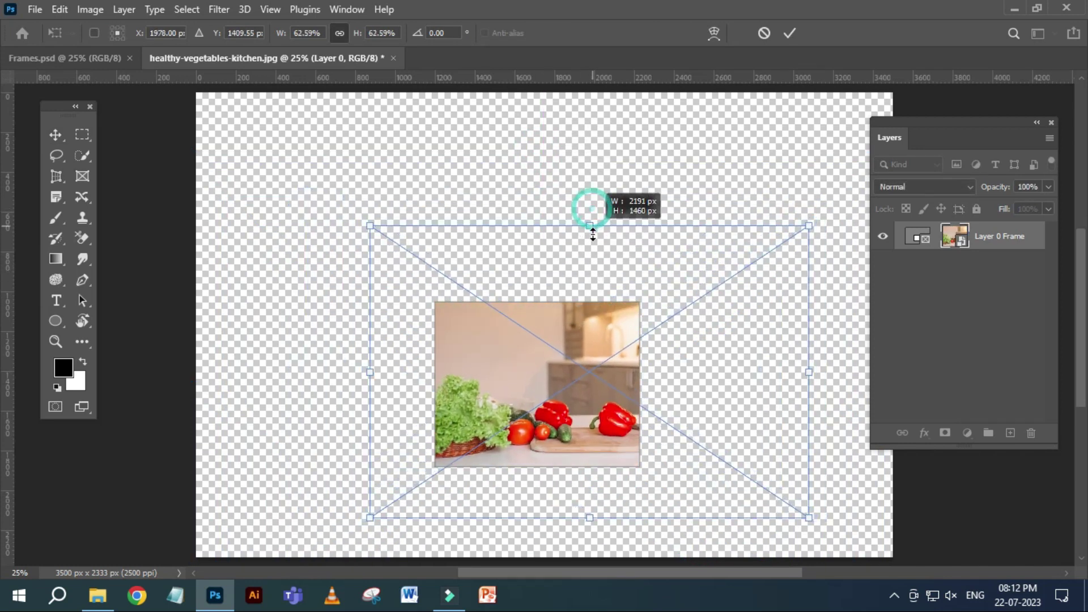
drag(572, 395, 590, 368)
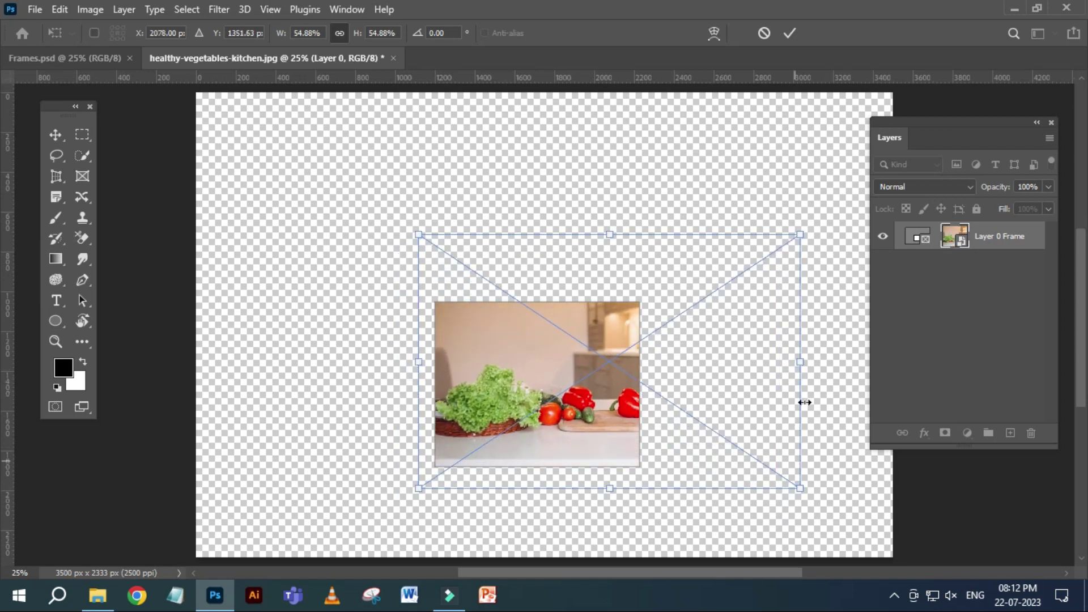
drag(799, 367, 905, 360)
drag(546, 425, 457, 418)
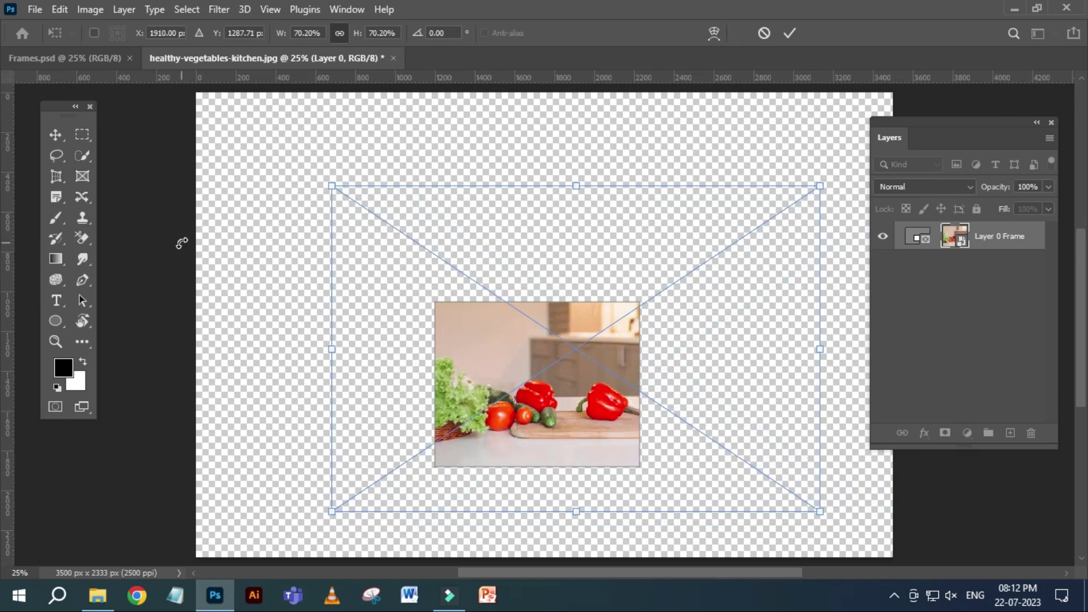
click(179, 243)
click(945, 508)
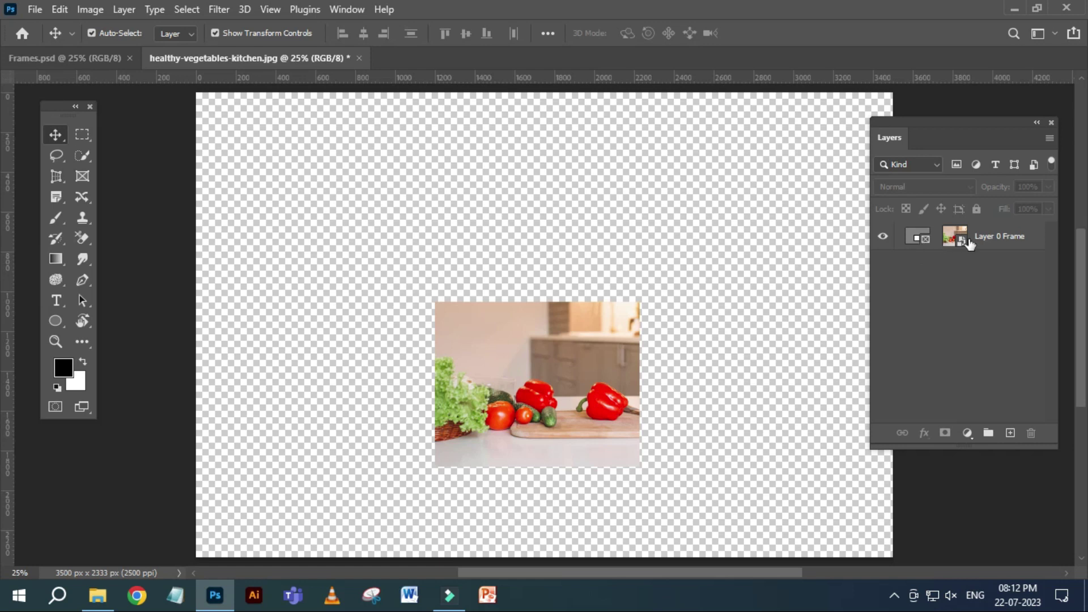
- Raise the rectangular frame's top edge and extend its bottom to reveal more photo
click(916, 238)
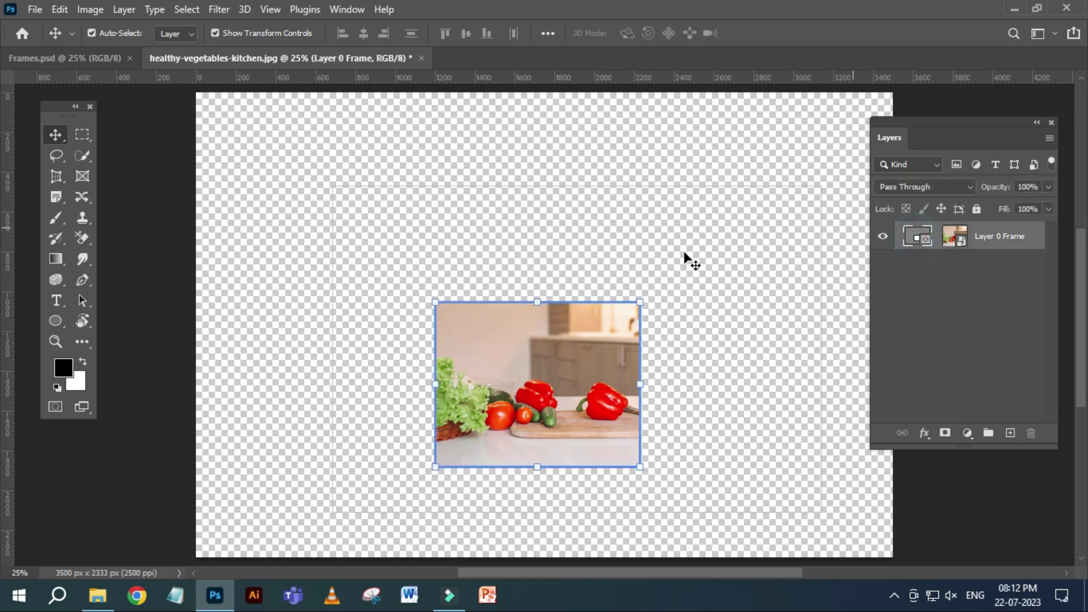
drag(541, 302, 544, 214)
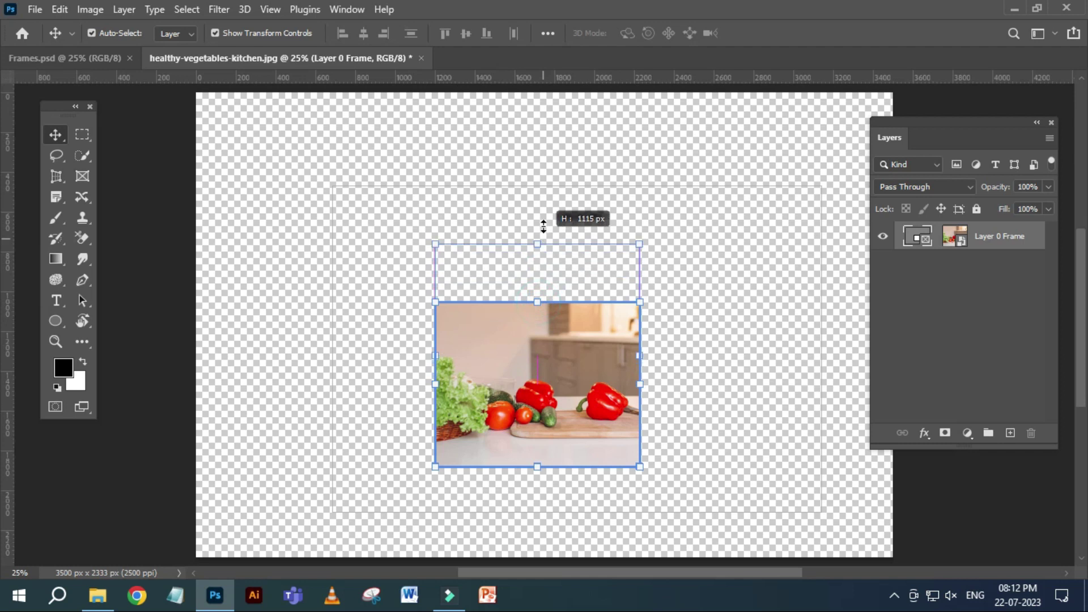
drag(537, 467, 537, 503)
drag(639, 357, 790, 355)
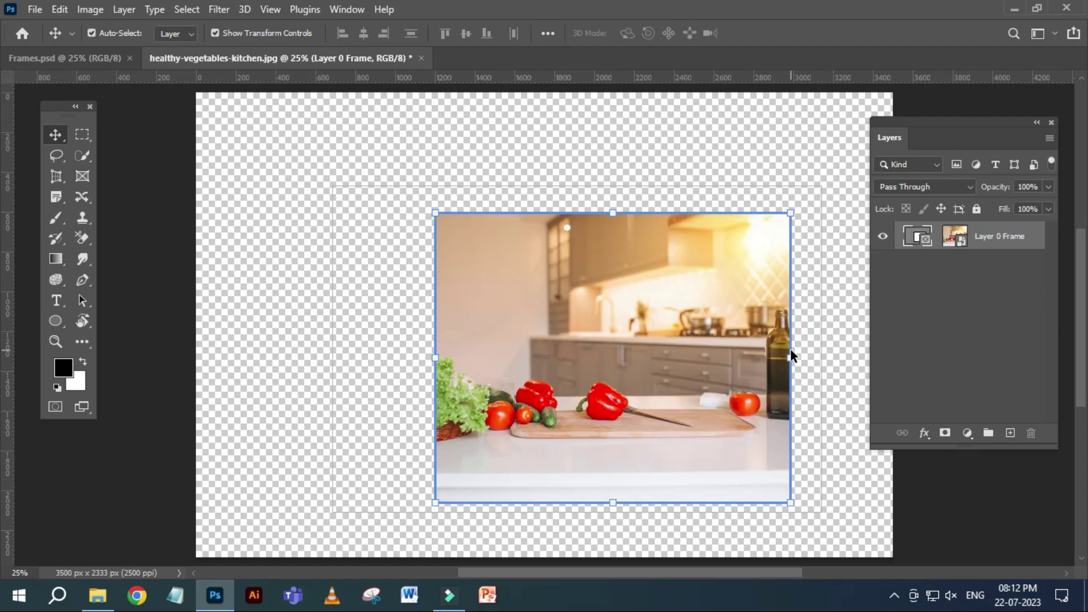
click(929, 493)
- Shift the kitchen photo to the right within the rectangular frame
click(732, 424)
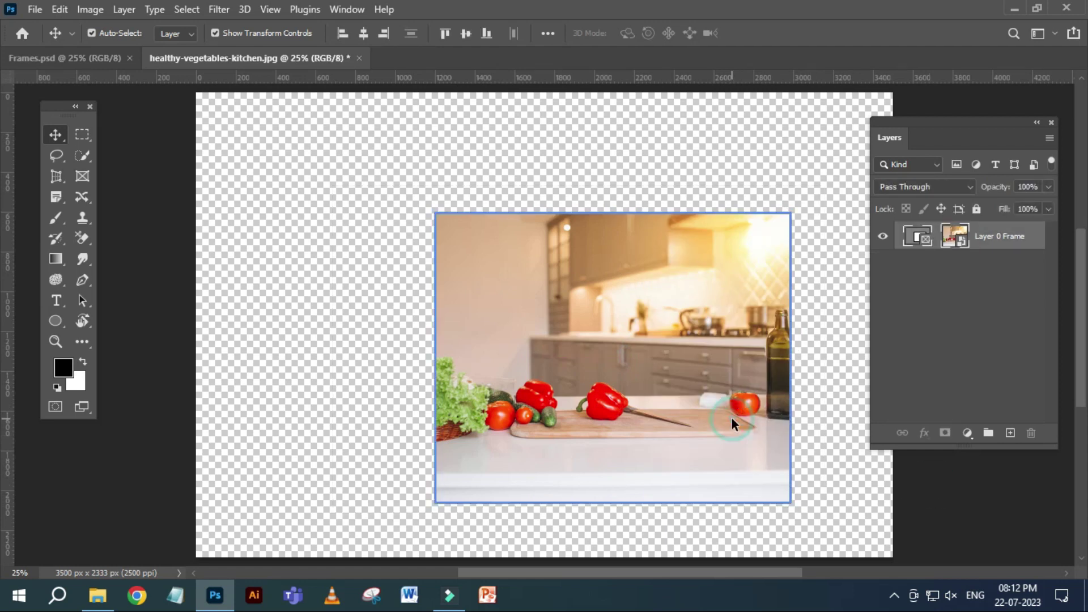
click(955, 236)
drag(682, 354, 753, 373)
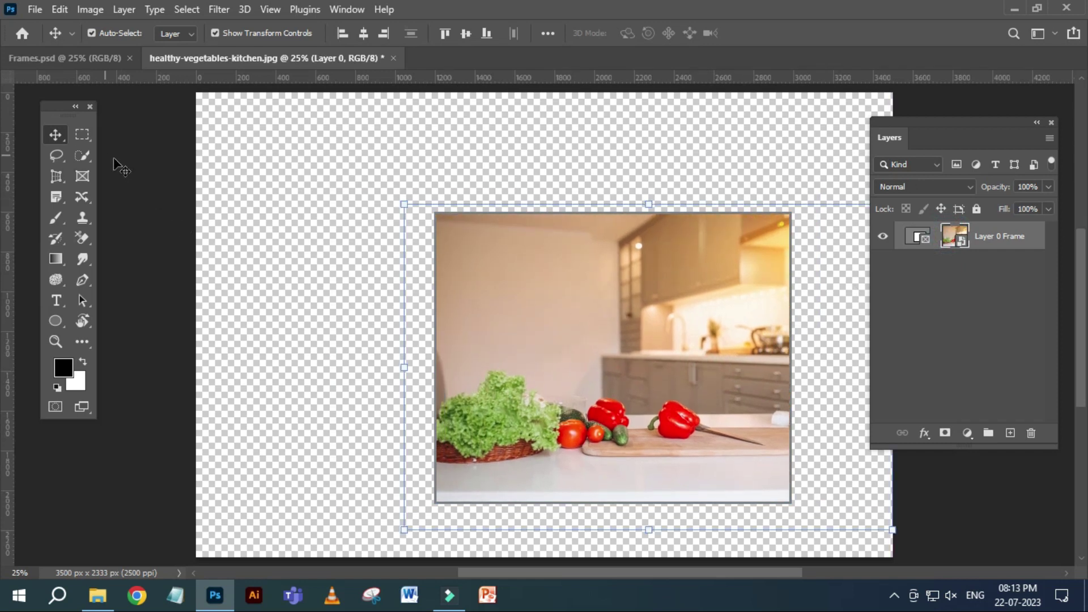
click(272, 173)
- Move the framed picture up-left and open its embedded image as Layer 0.psb
click(656, 326)
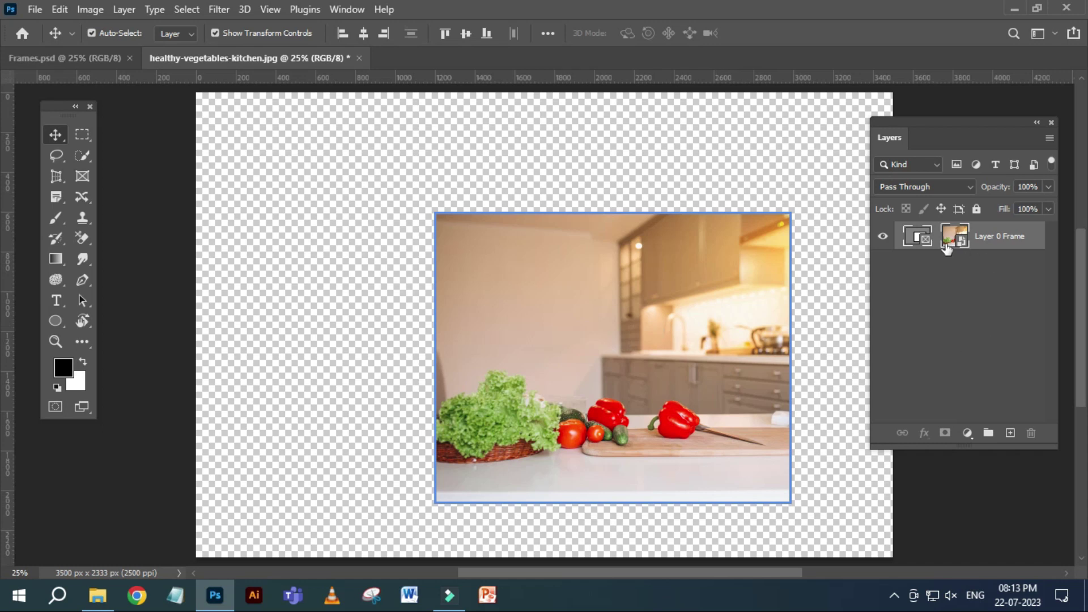
click(918, 238)
drag(540, 277, 505, 243)
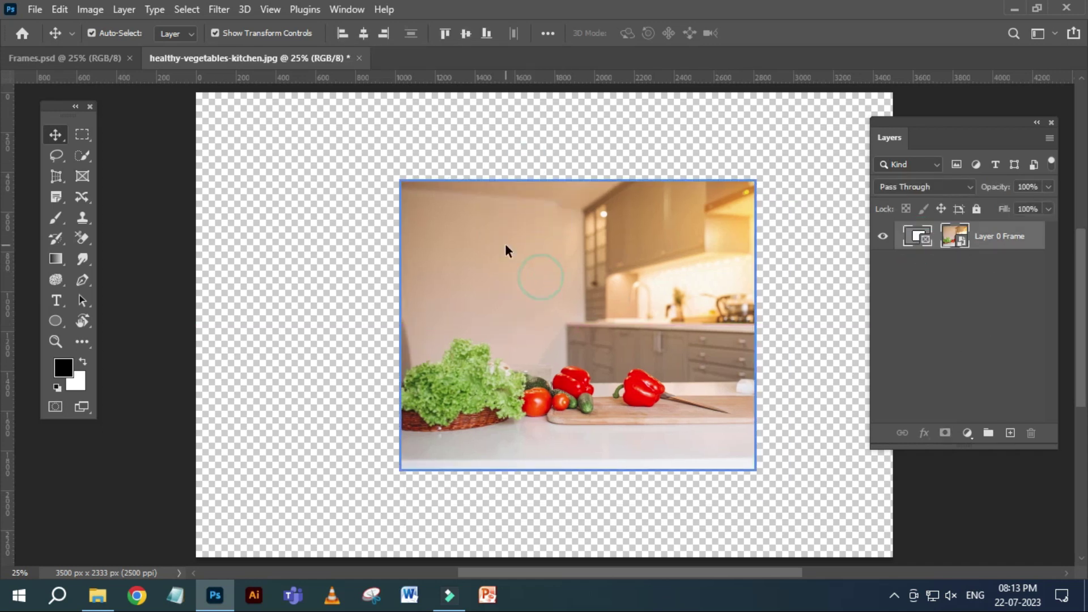
double_click(960, 243)
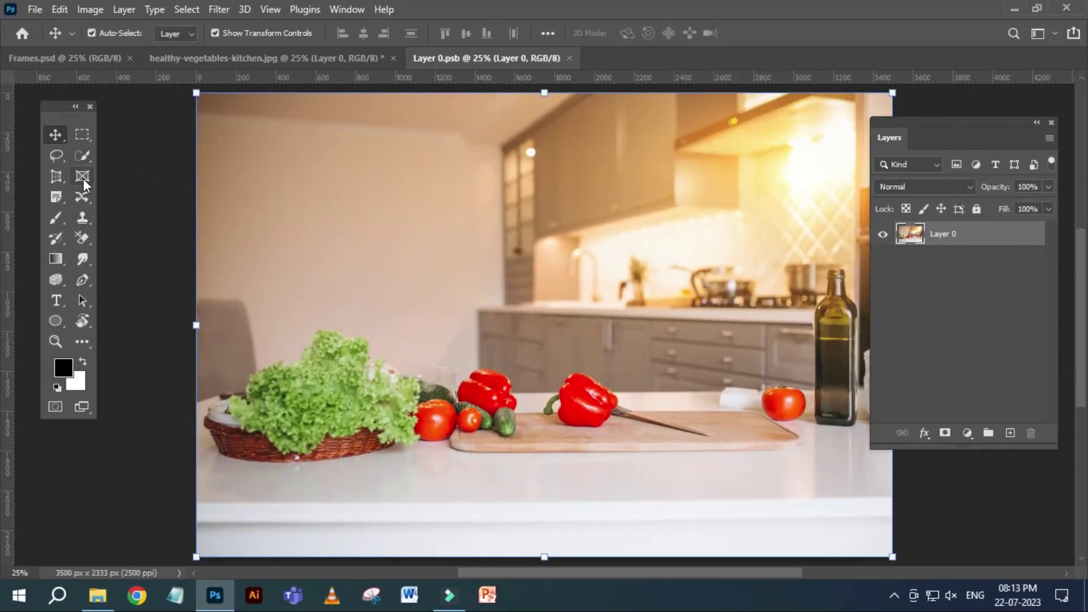
- Draw an elliptical circle frame over the centre of the photo
click(83, 177)
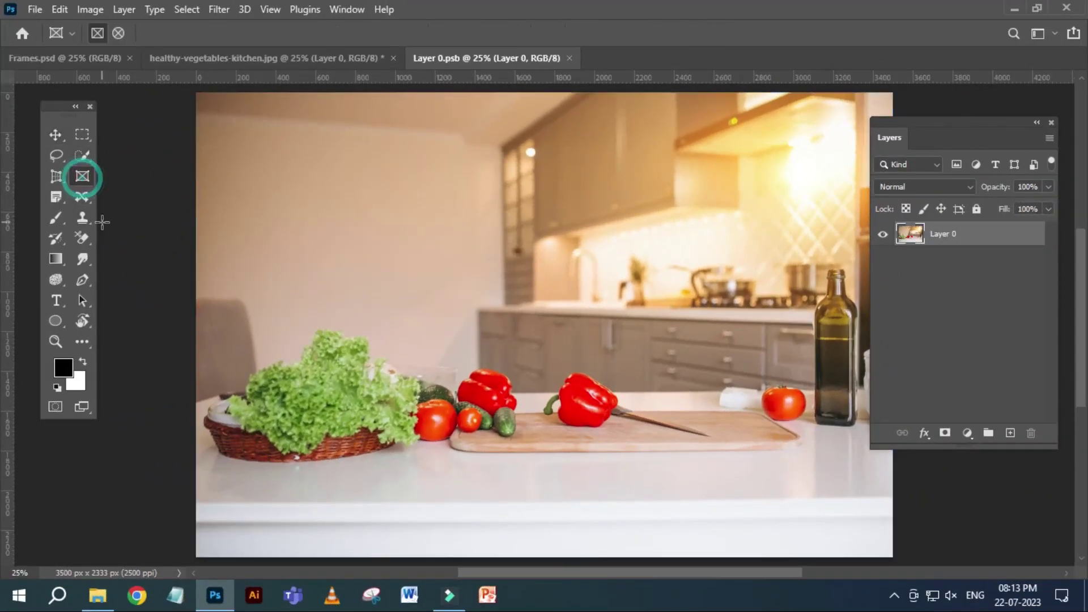
click(118, 33)
mouse_move(387, 184)
mouse_down()
mouse_move(449, 246)
mouse_move(690, 412)
mouse_up()
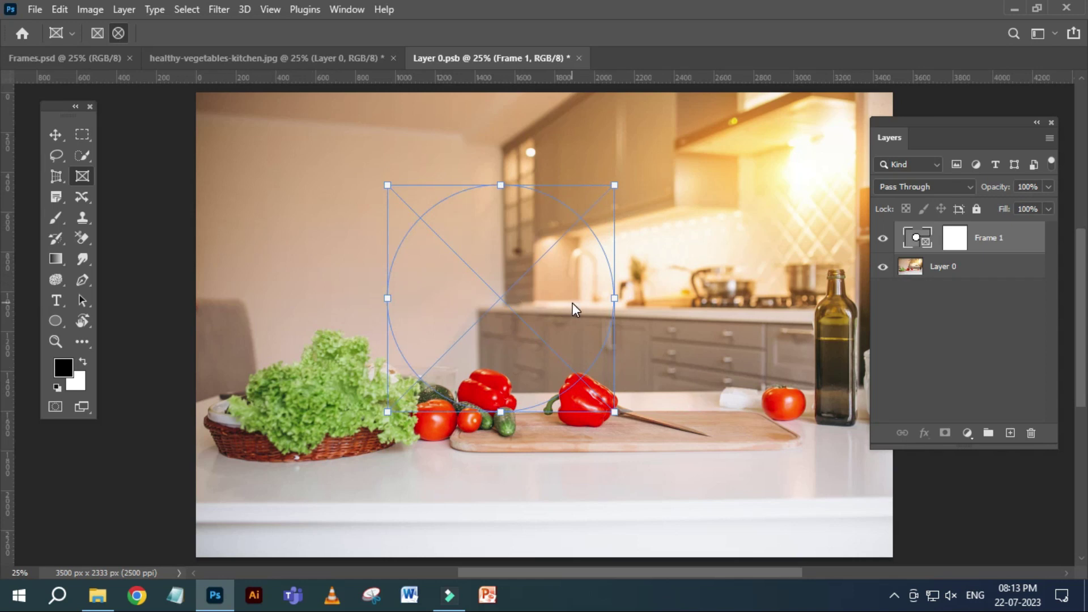
- Drop Layer 0 into the circular frame, leaving a round crop of the peppers
click(55, 134)
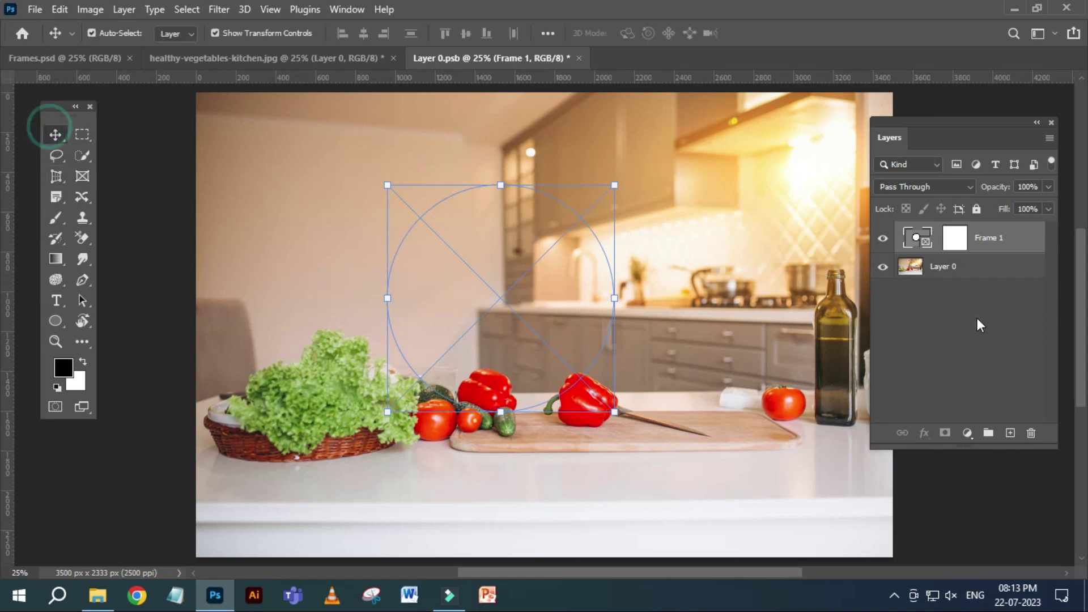
click(930, 337)
drag(910, 266, 915, 243)
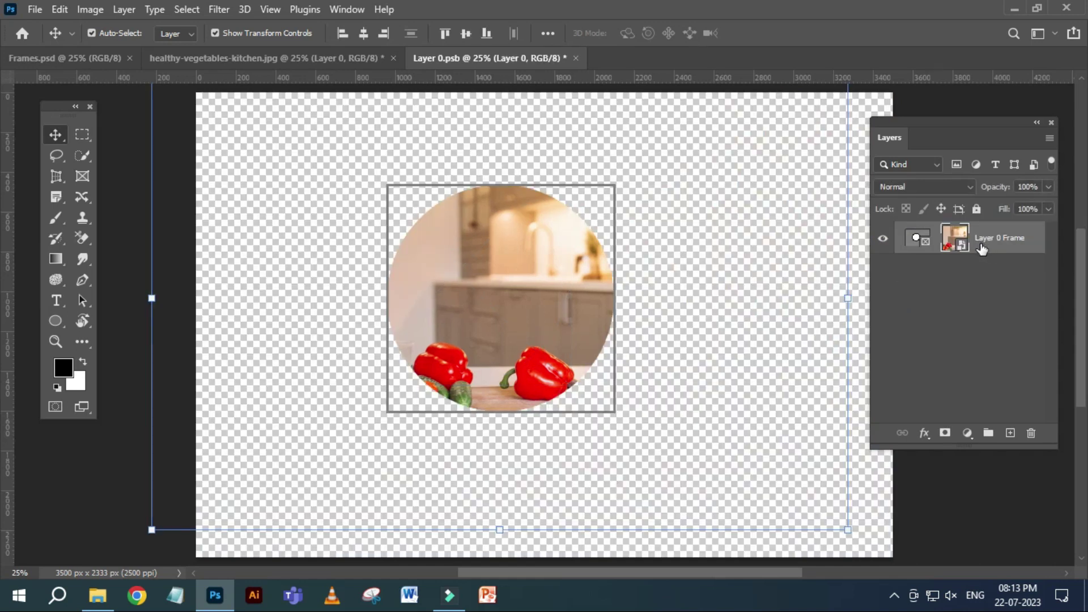
click(942, 512)
click(542, 323)
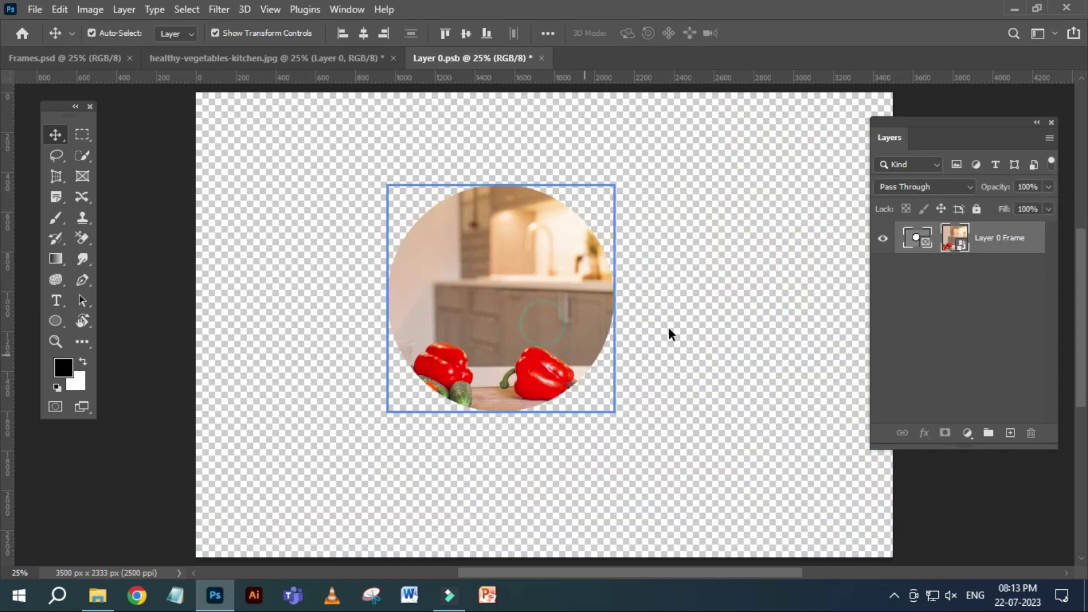
- Scale the photo to about 84% and shift it so lettuce, tomatoes and peppers fill the circle
click(946, 237)
mouse_move(529, 328)
mouse_down()
mouse_move(580, 322)
mouse_move(623, 266)
mouse_up()
drag(583, 467, 582, 392)
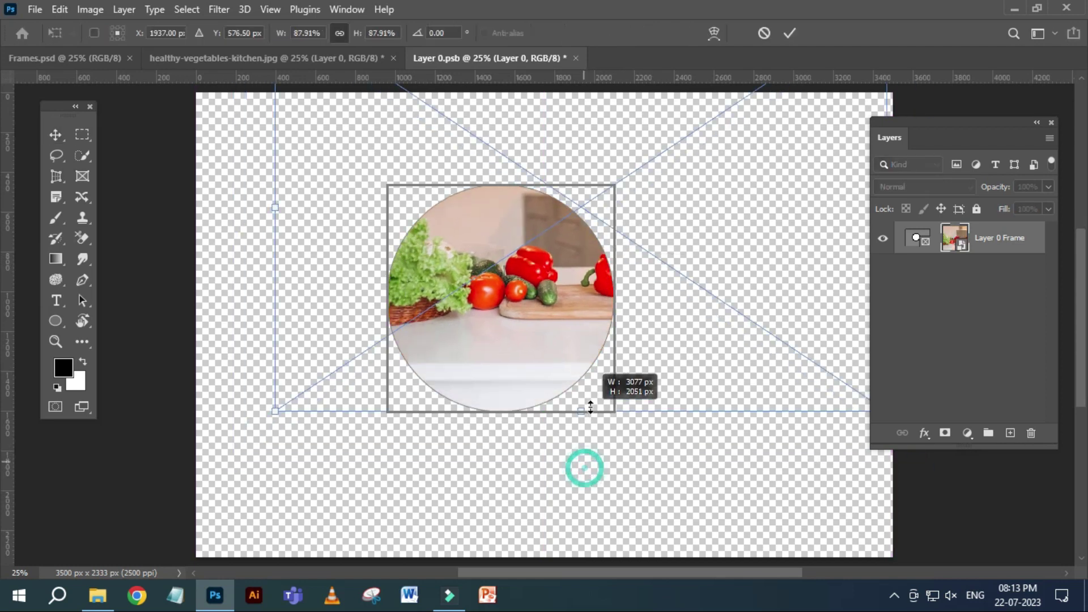
drag(519, 280, 472, 325)
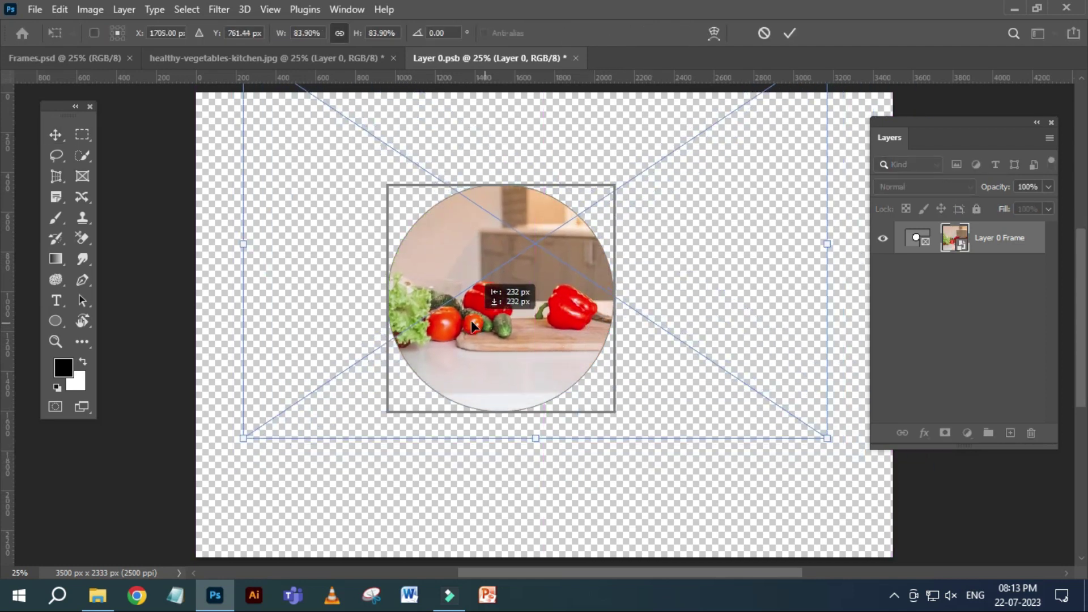
click(901, 488)
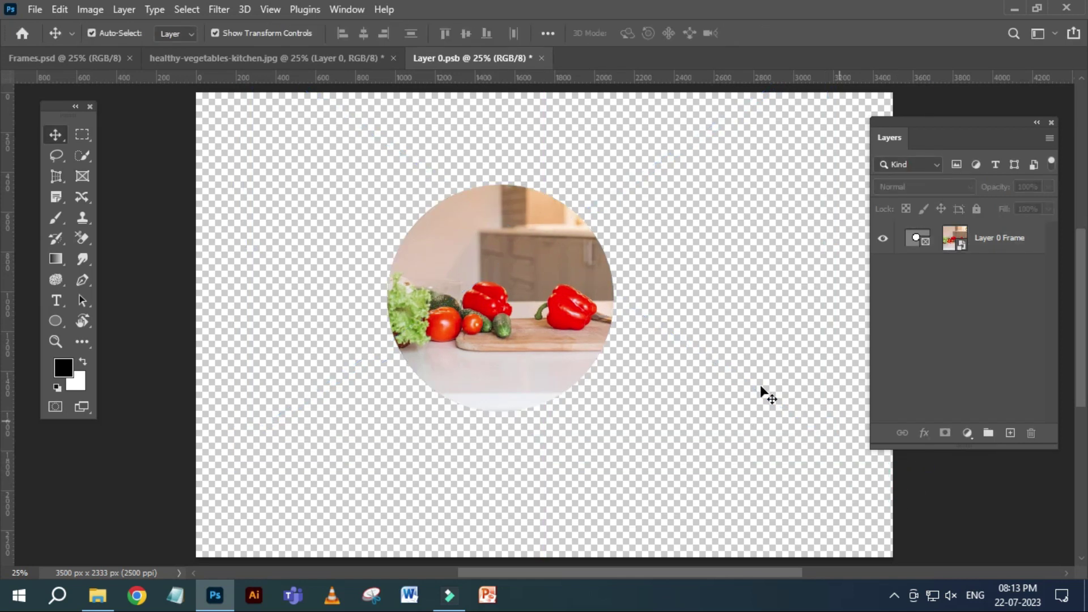
click(85, 176)
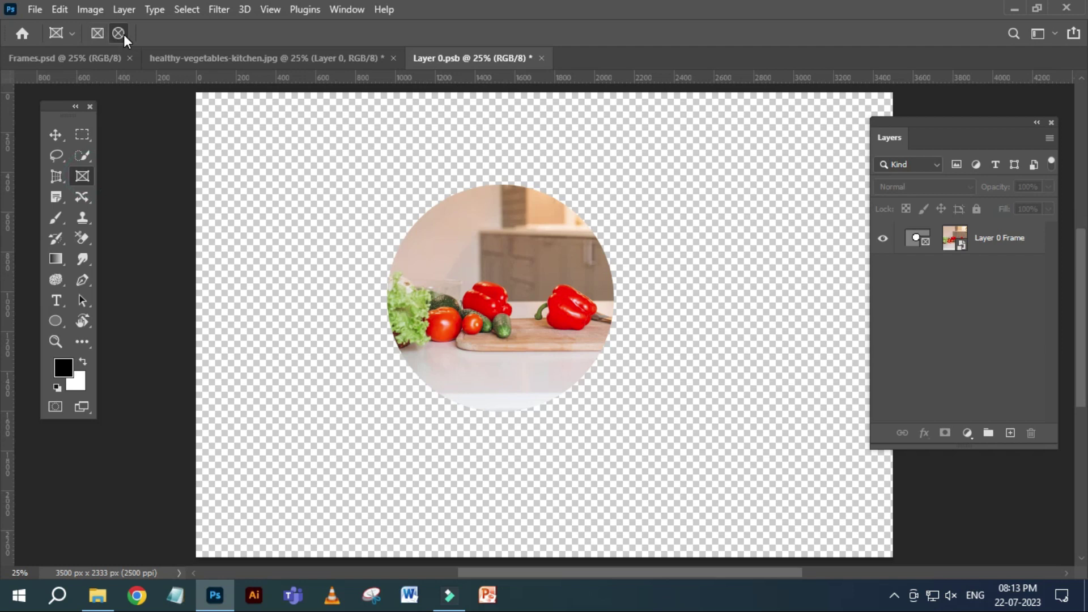
- Try stretching the circular frame into an oval, then undo to keep it round
click(55, 134)
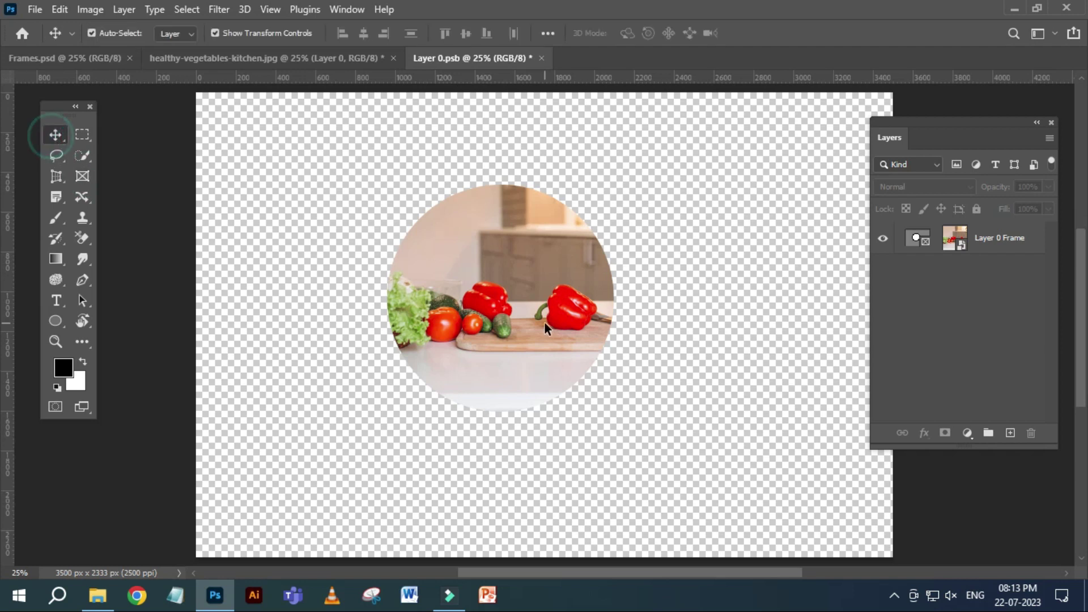
click(544, 321)
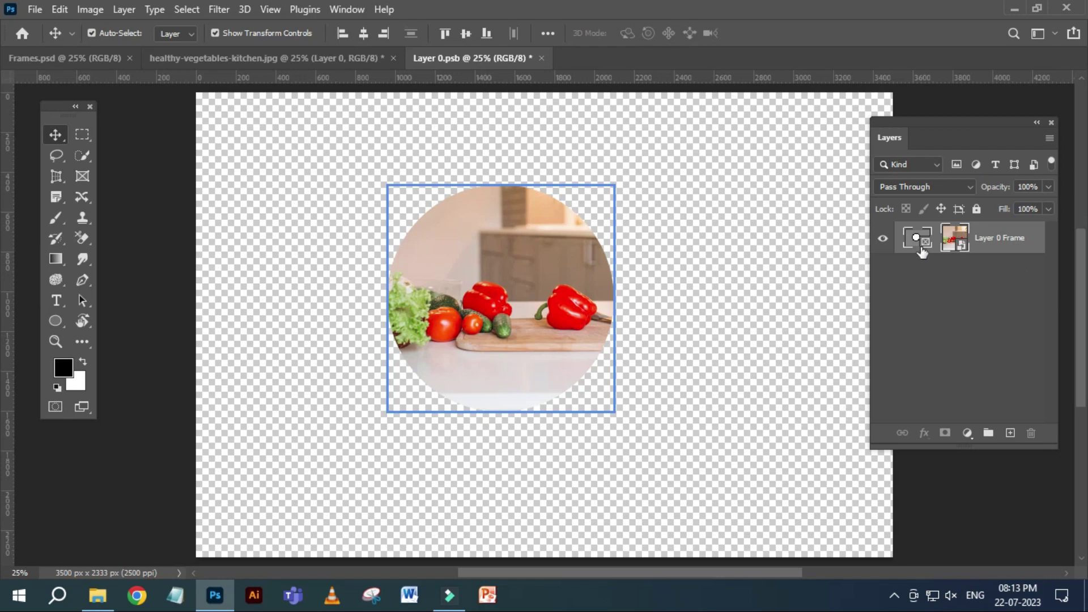
click(915, 241)
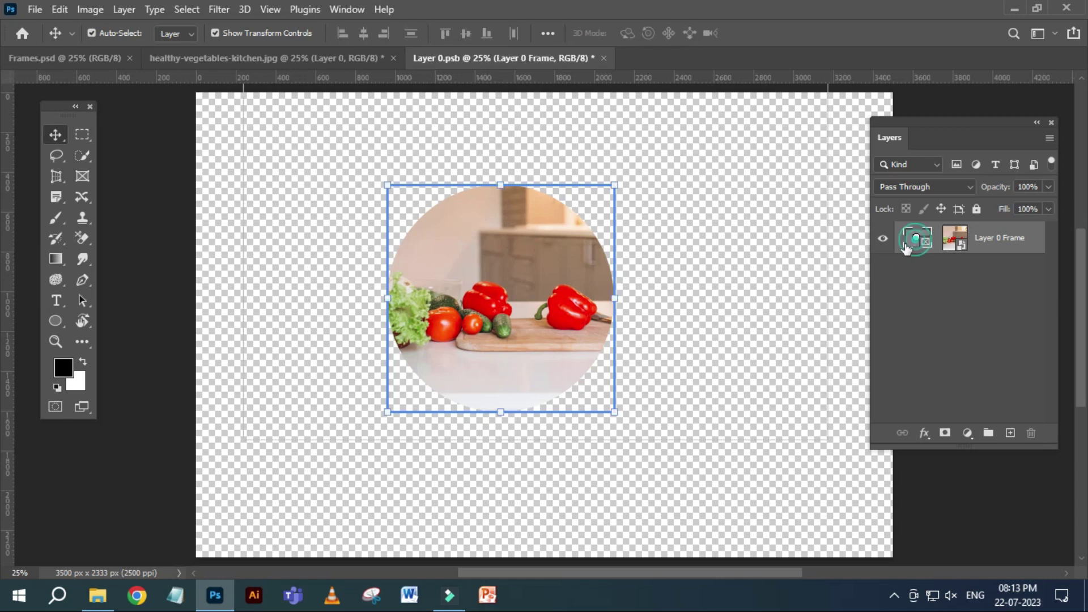
drag(502, 412, 520, 494)
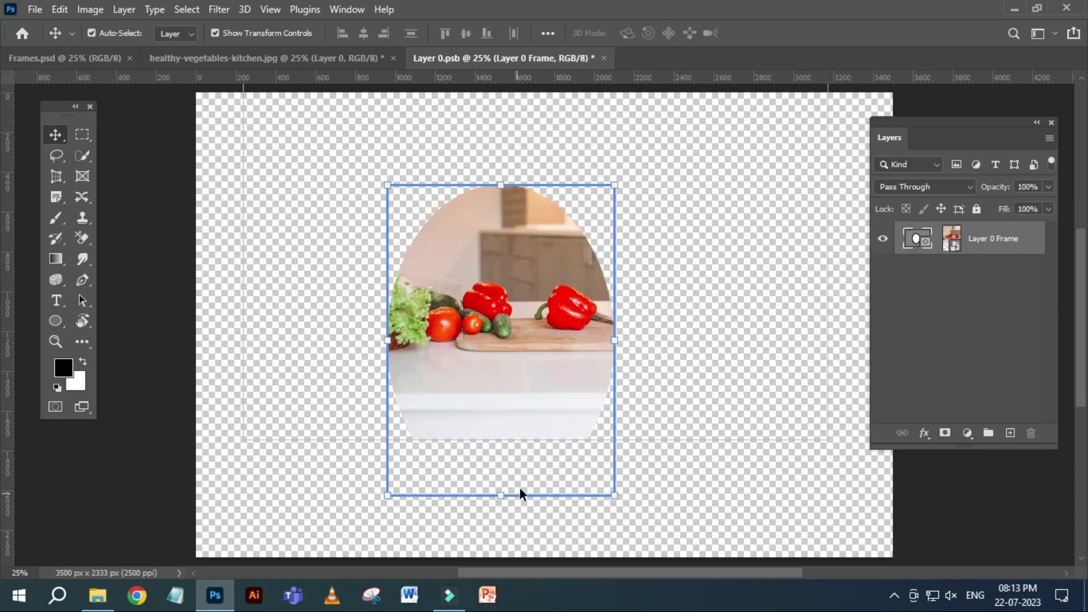
key(ctrl+z)
- Enlarge and reposition the photo in the circle so peppers and tomatoes appear bigger
click(955, 238)
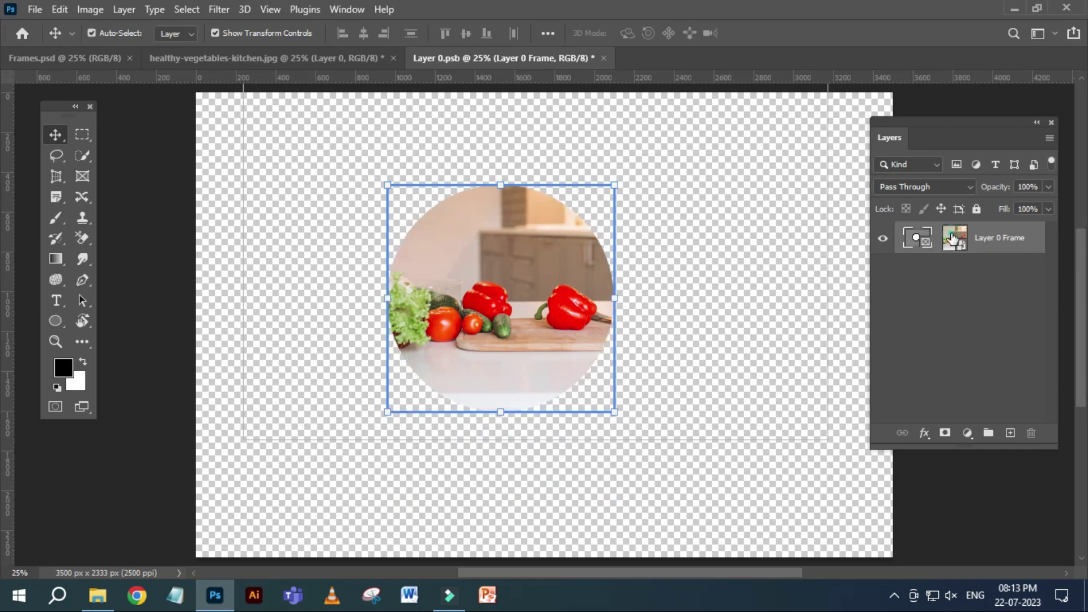
drag(536, 438, 541, 501)
drag(521, 284, 502, 269)
click(55, 134)
- Deselect the frame and return to the Frames.psd composition
click(206, 154)
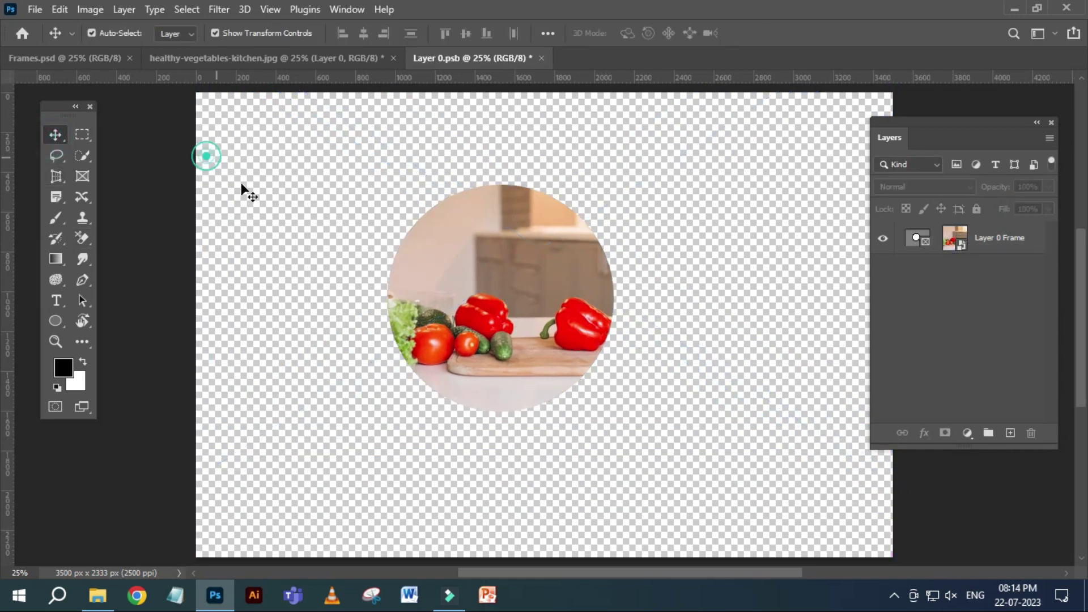
click(76, 58)
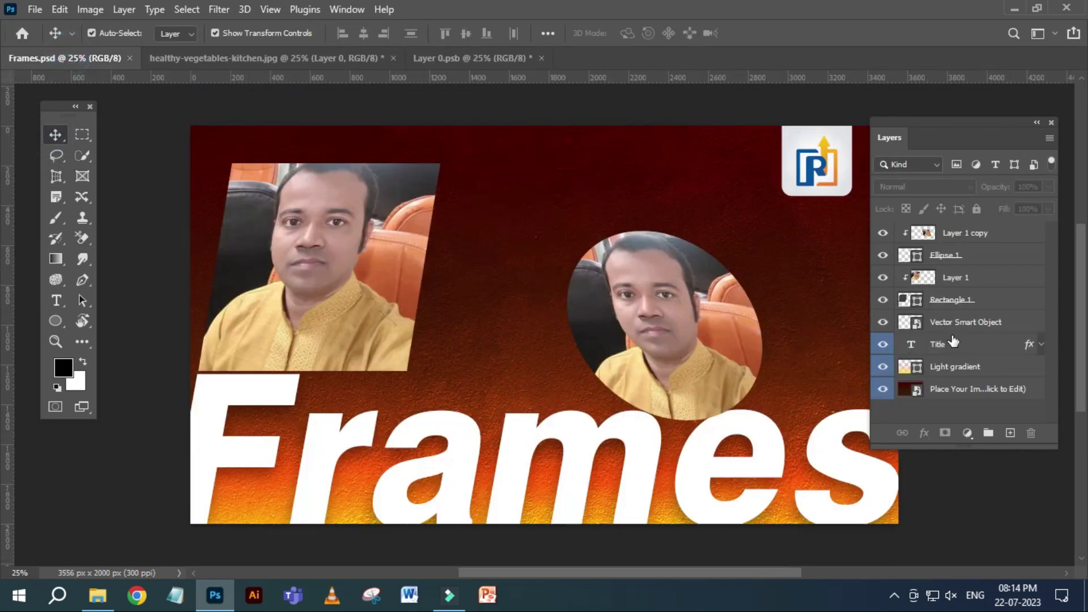